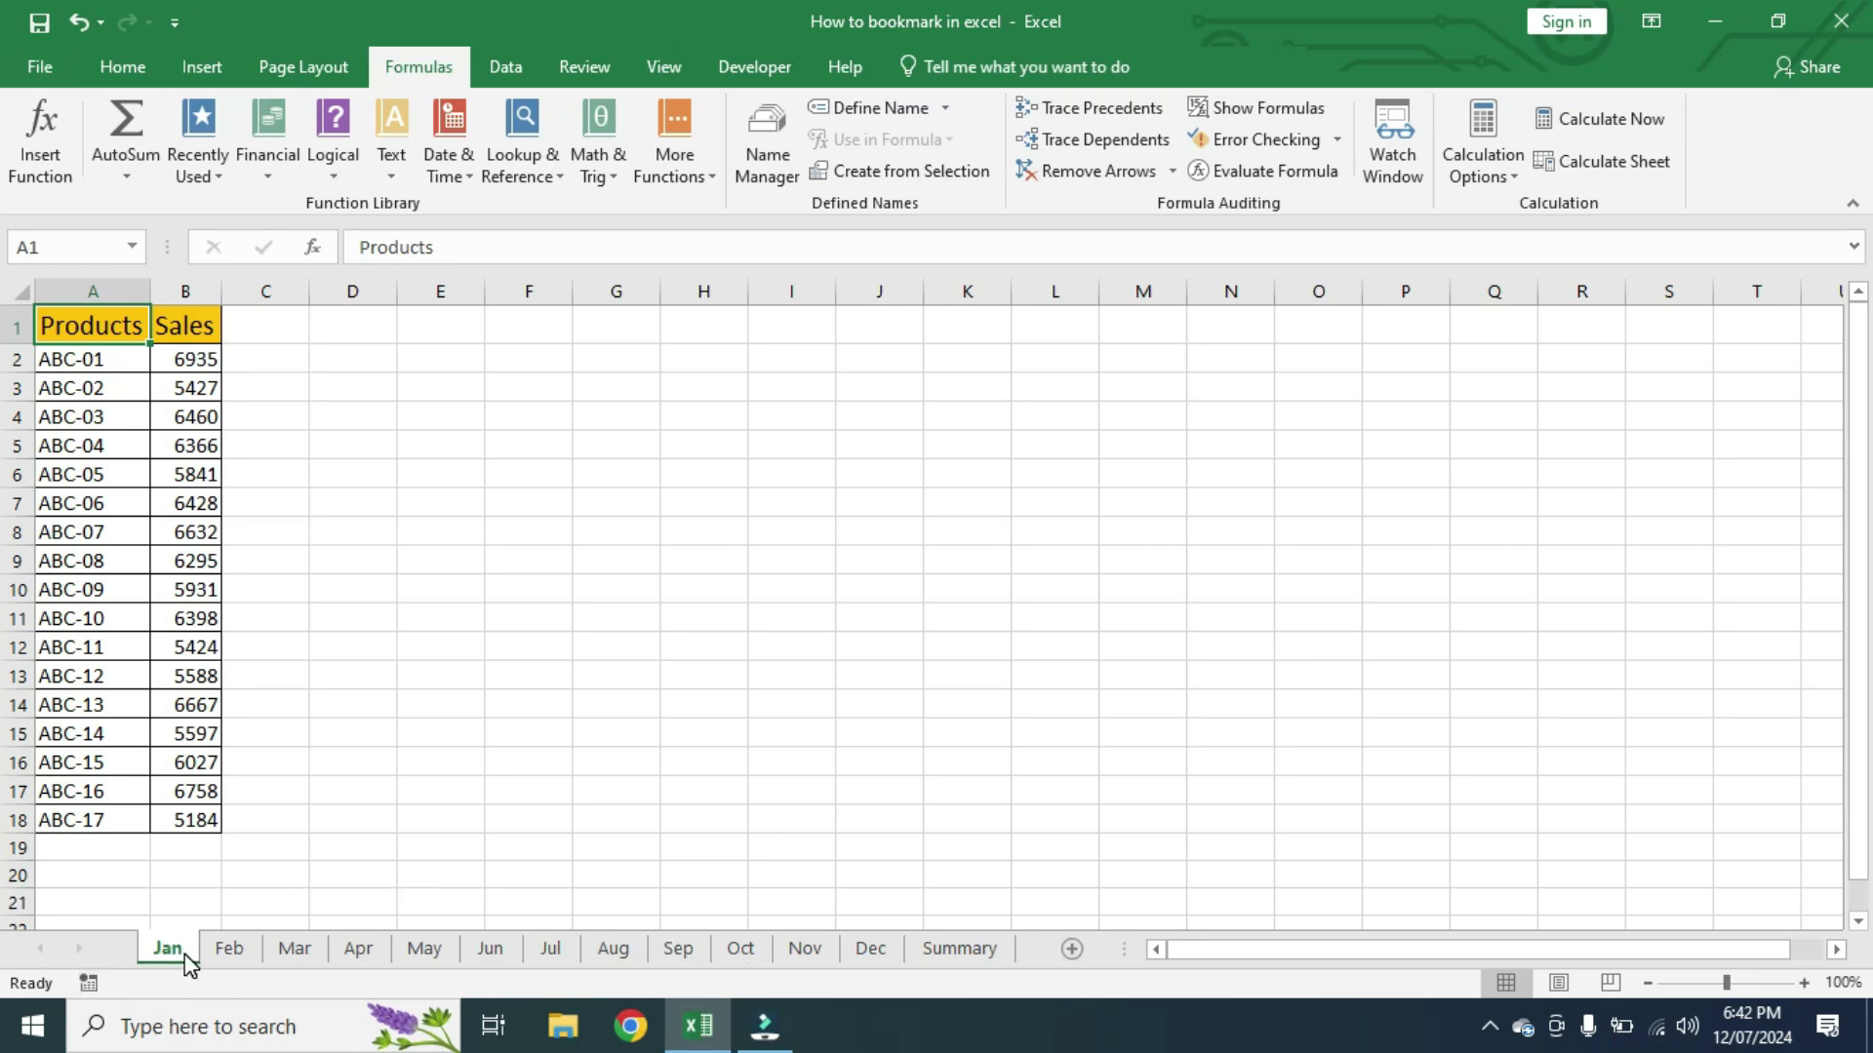
# Move from the Dec sheet to the Summary sheet showing product Totals ABC-01 to ABC-17.
pyautogui.click(883, 960)
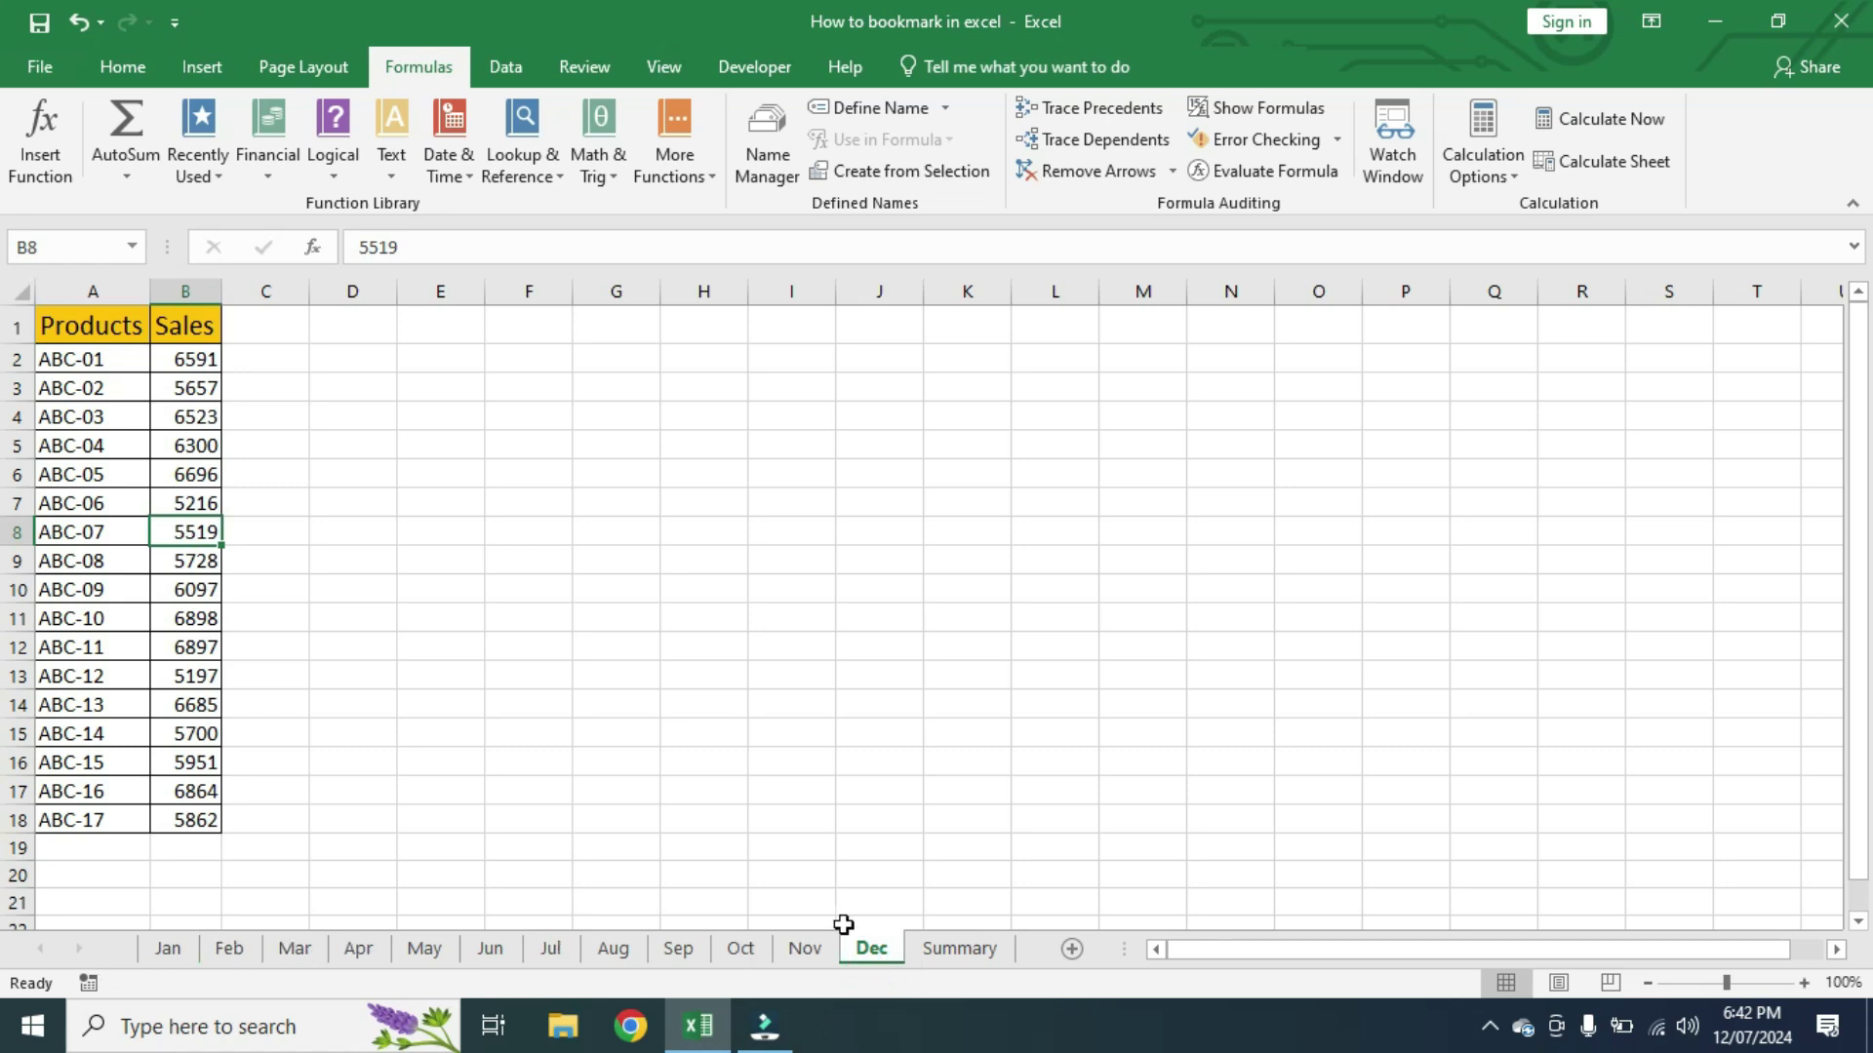
pyautogui.click(980, 952)
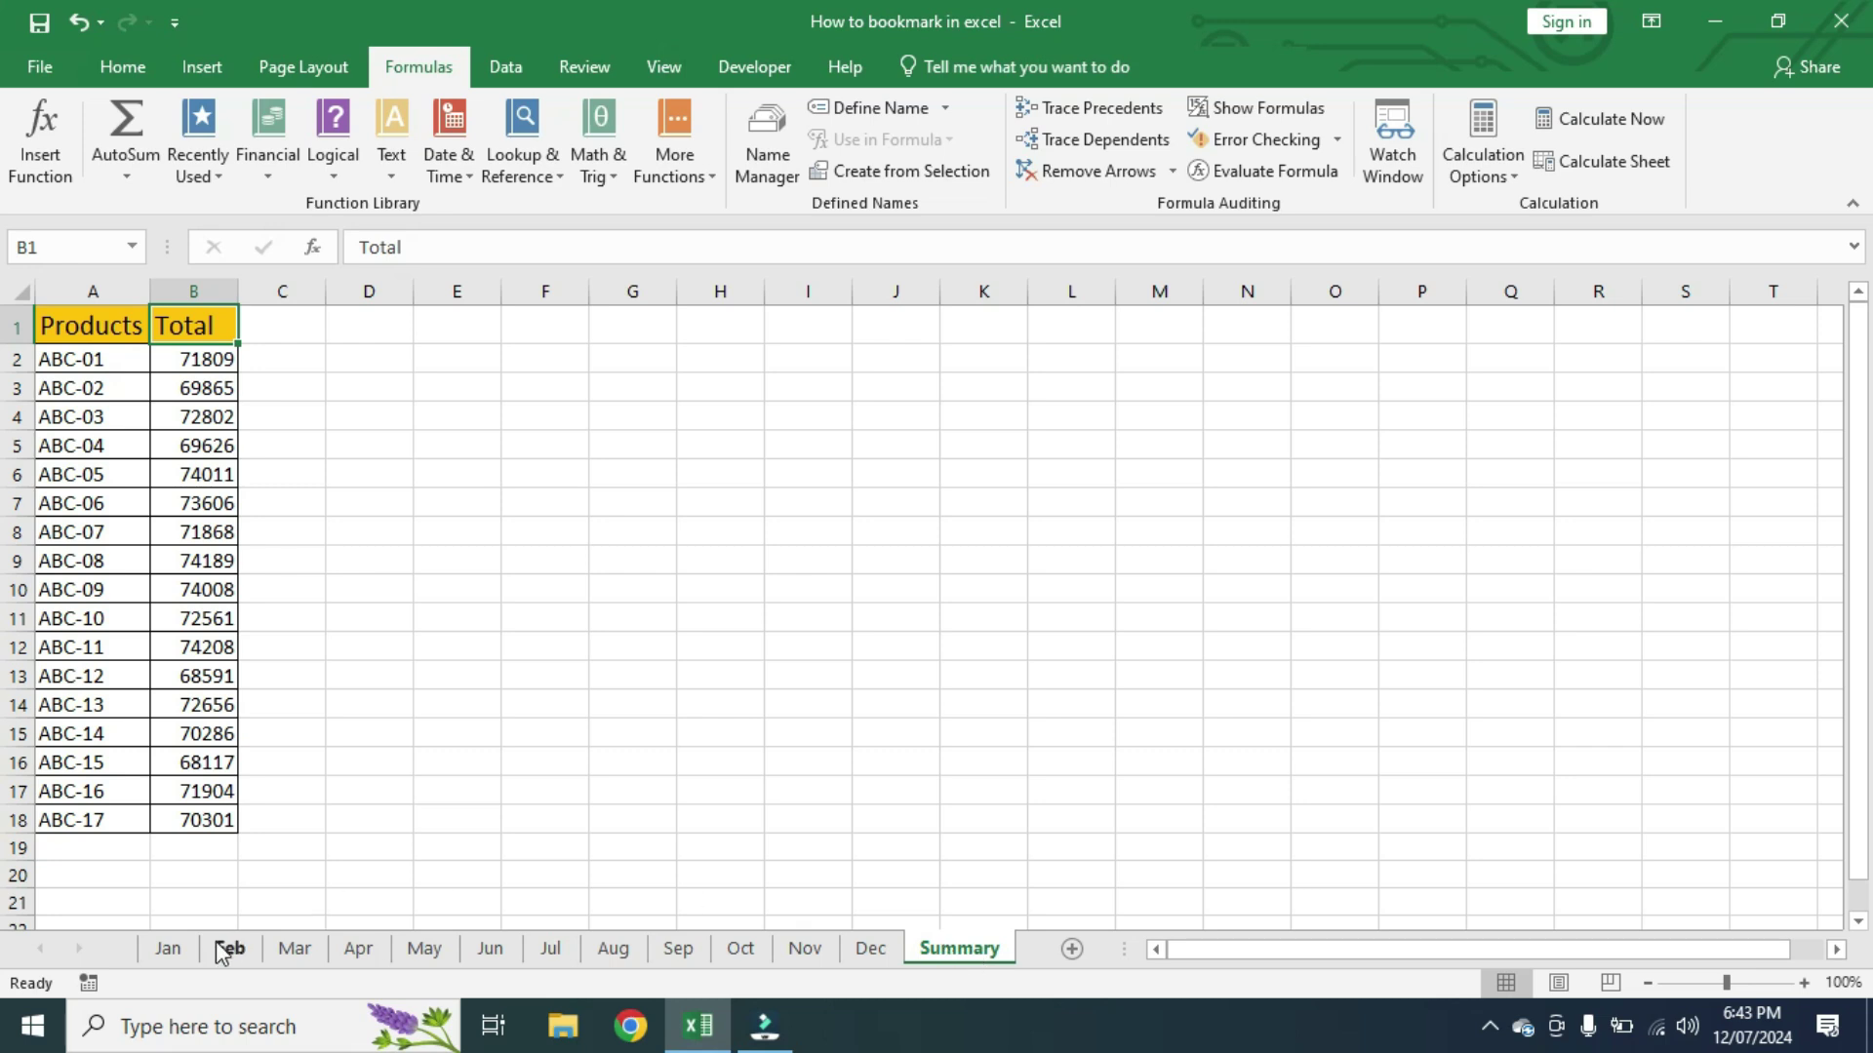
pyautogui.click(168, 946)
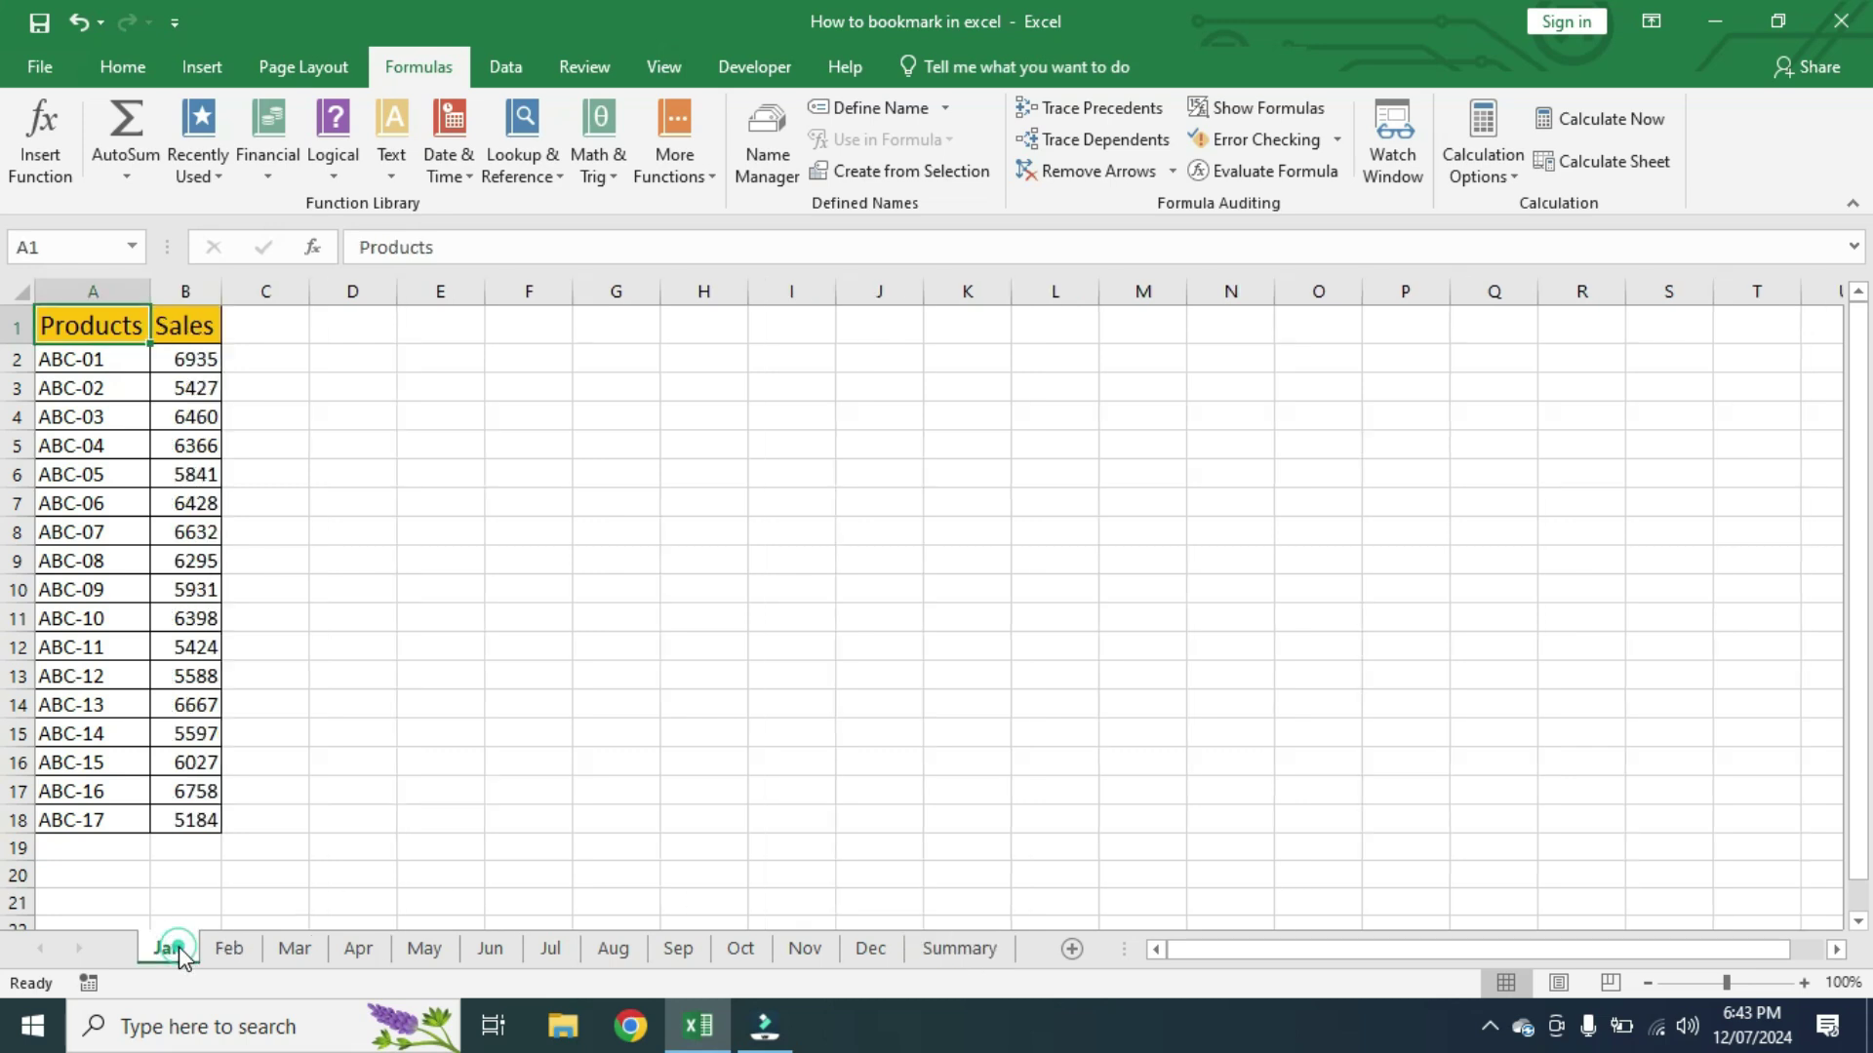
pyautogui.click(975, 950)
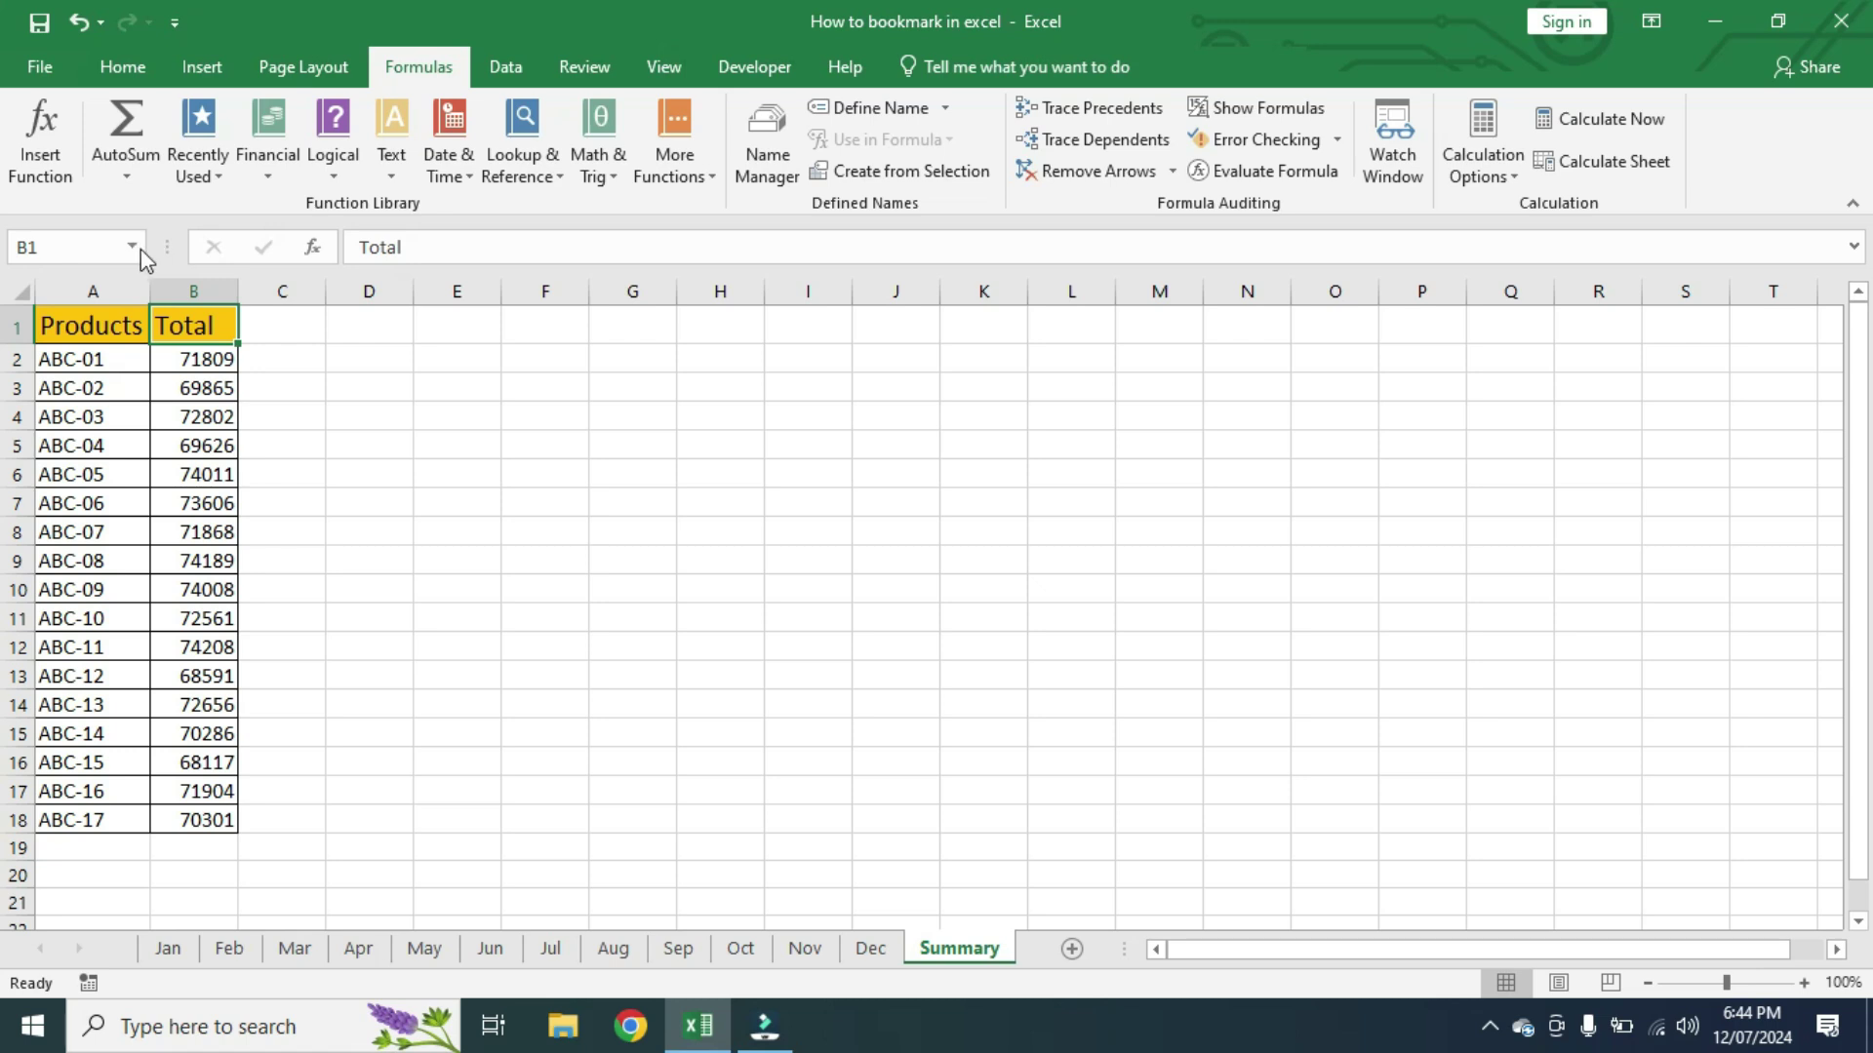
# Name cell B1 'Total' using the Name Box.
pyautogui.click(114, 249)
pyautogui.write('T')
pyautogui.write('otal')
pyautogui.press('Return')
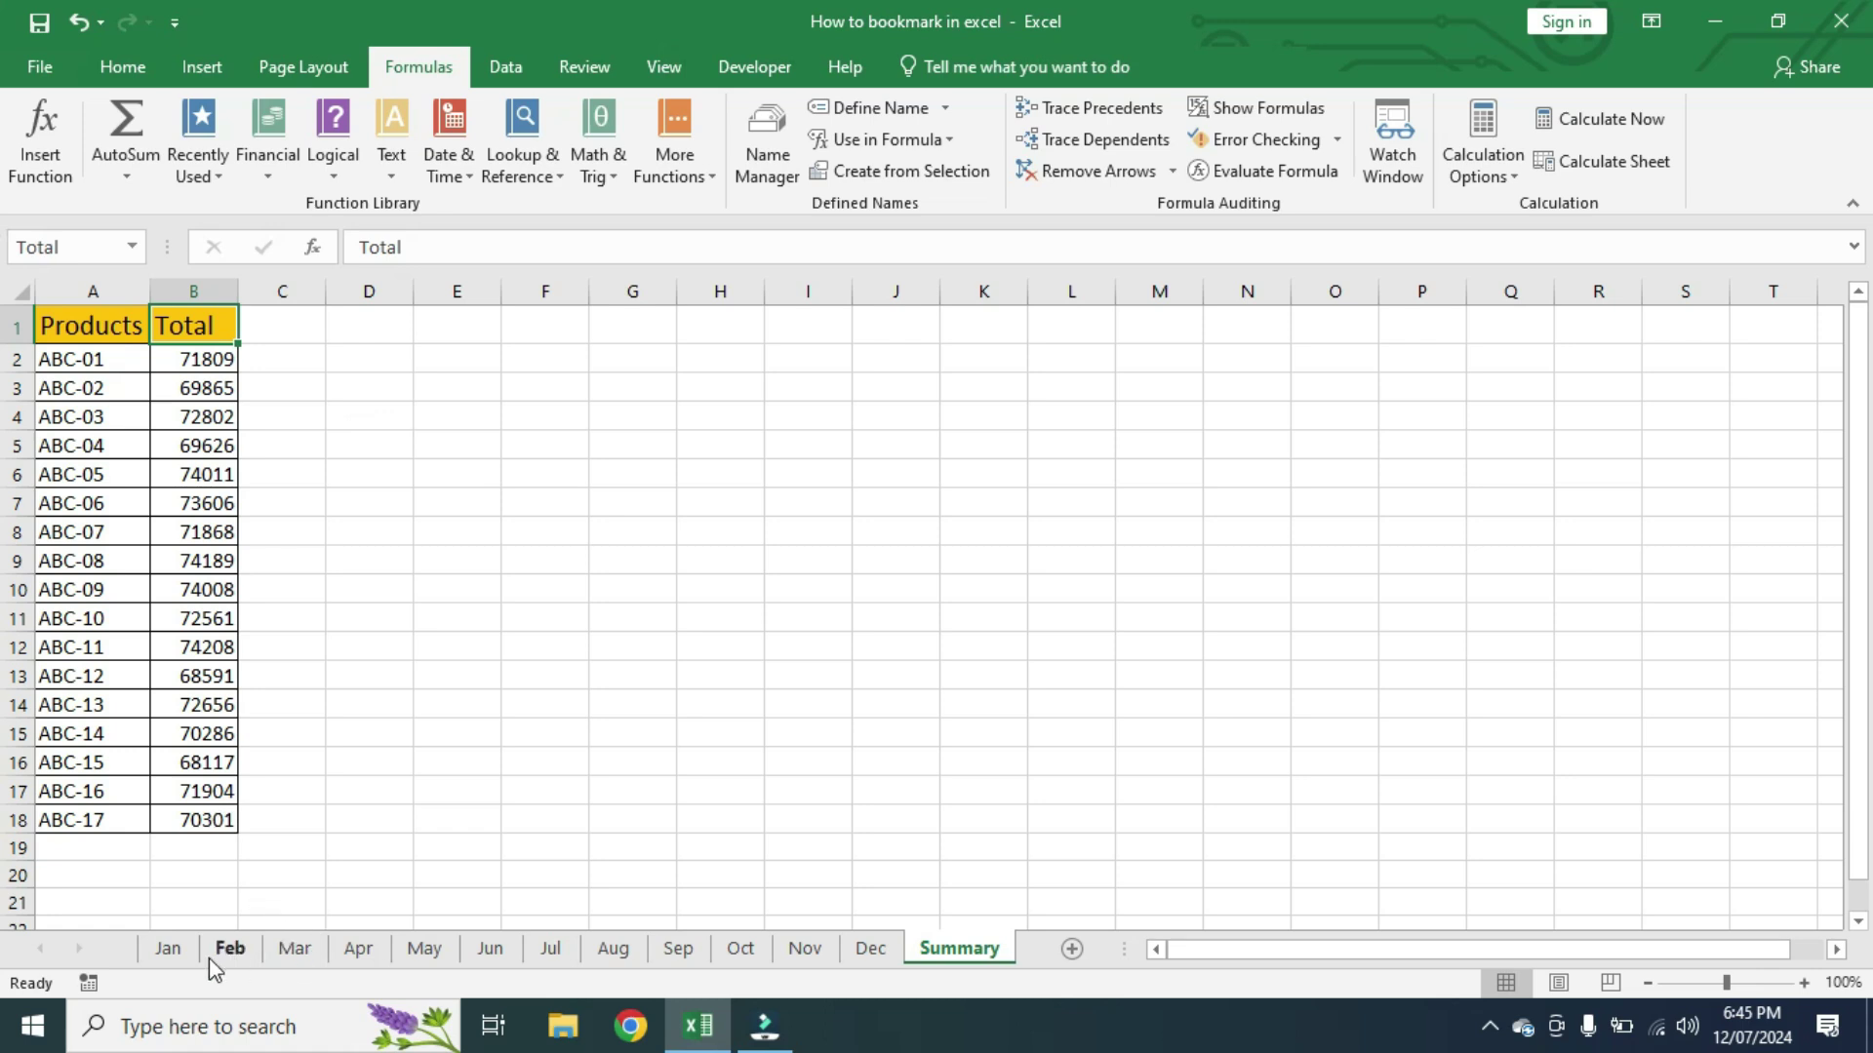
pyautogui.click(172, 949)
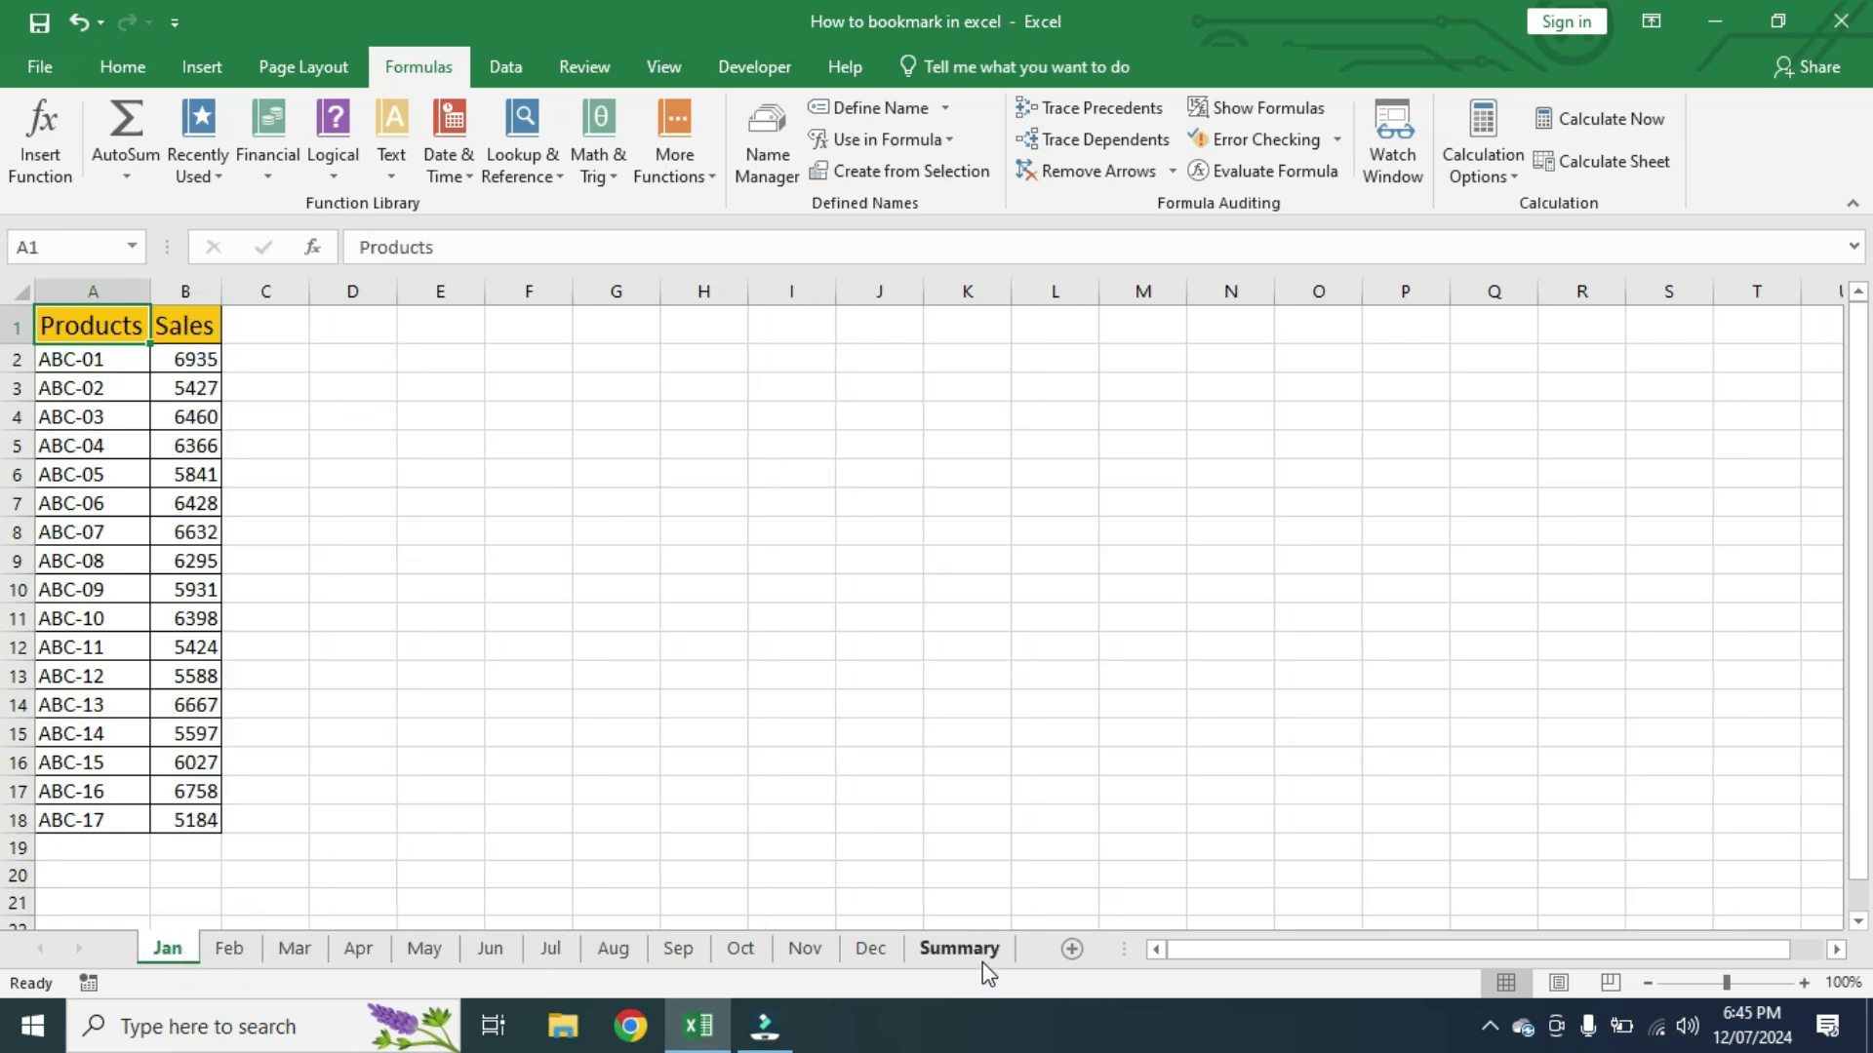
pyautogui.click(132, 247)
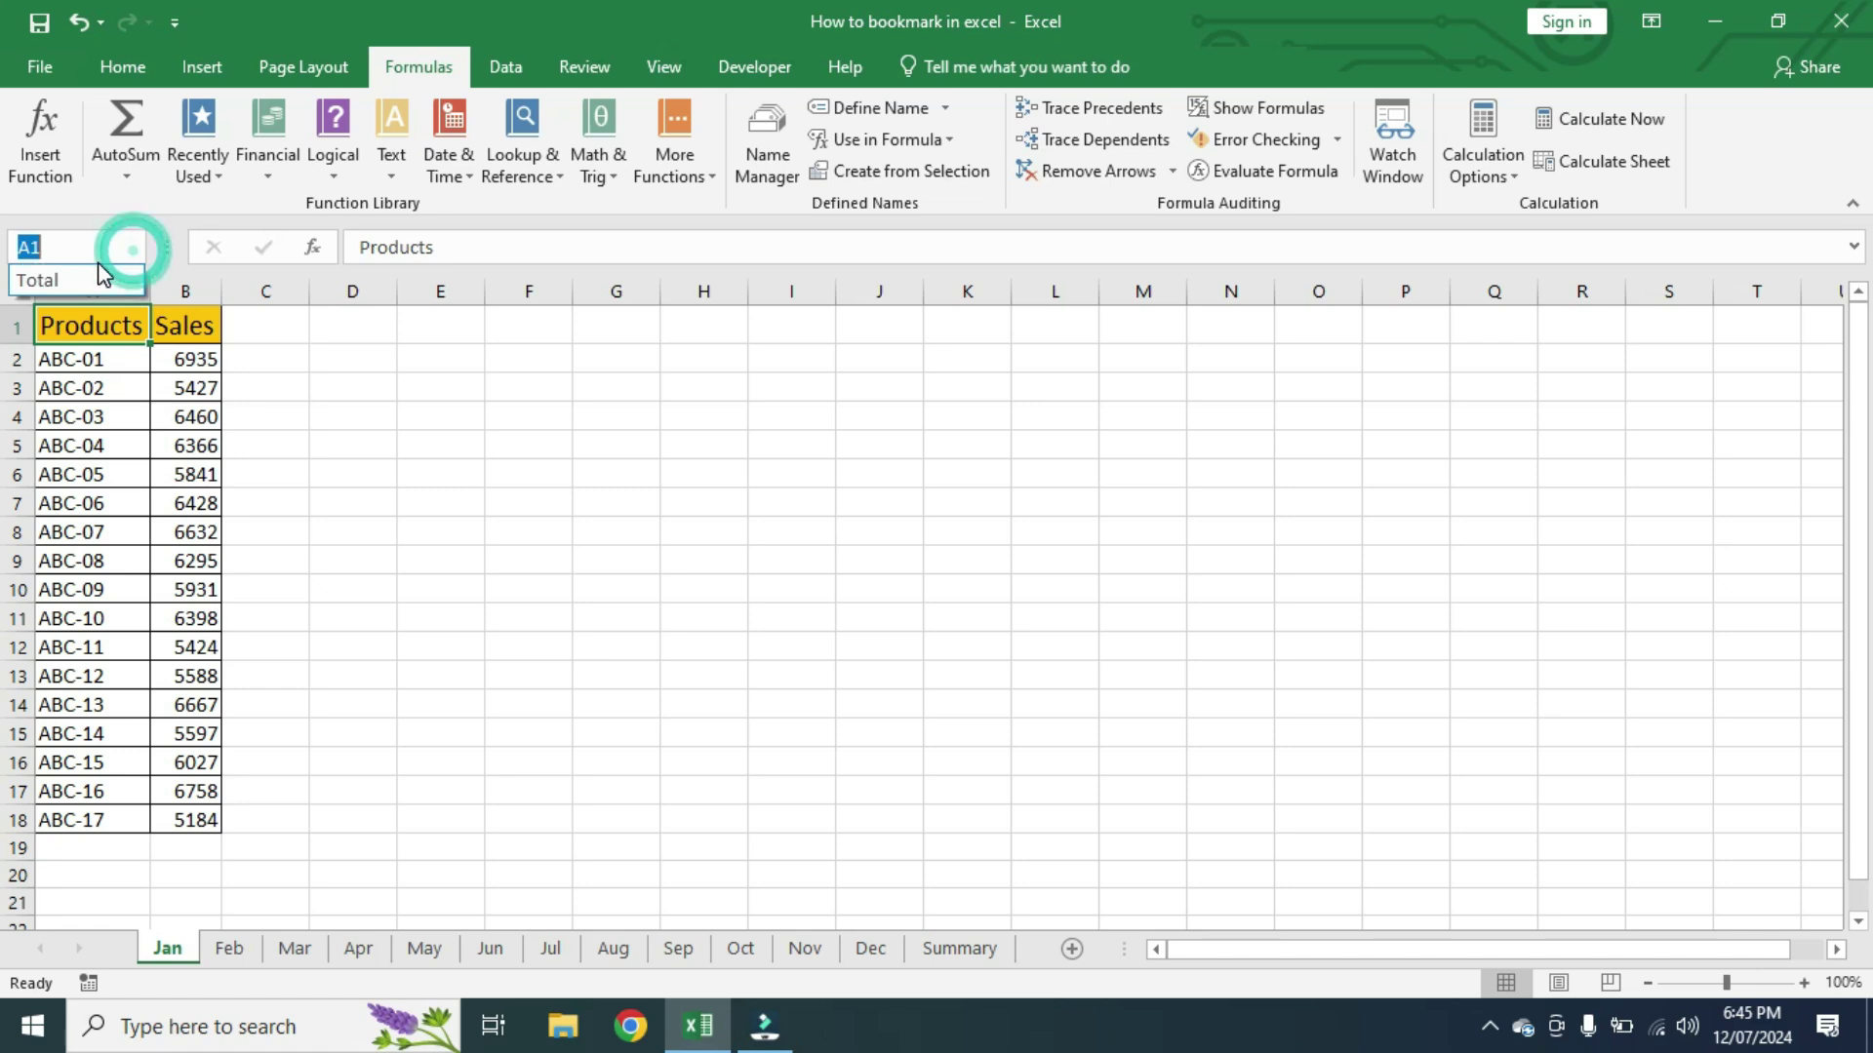
pyautogui.click(43, 276)
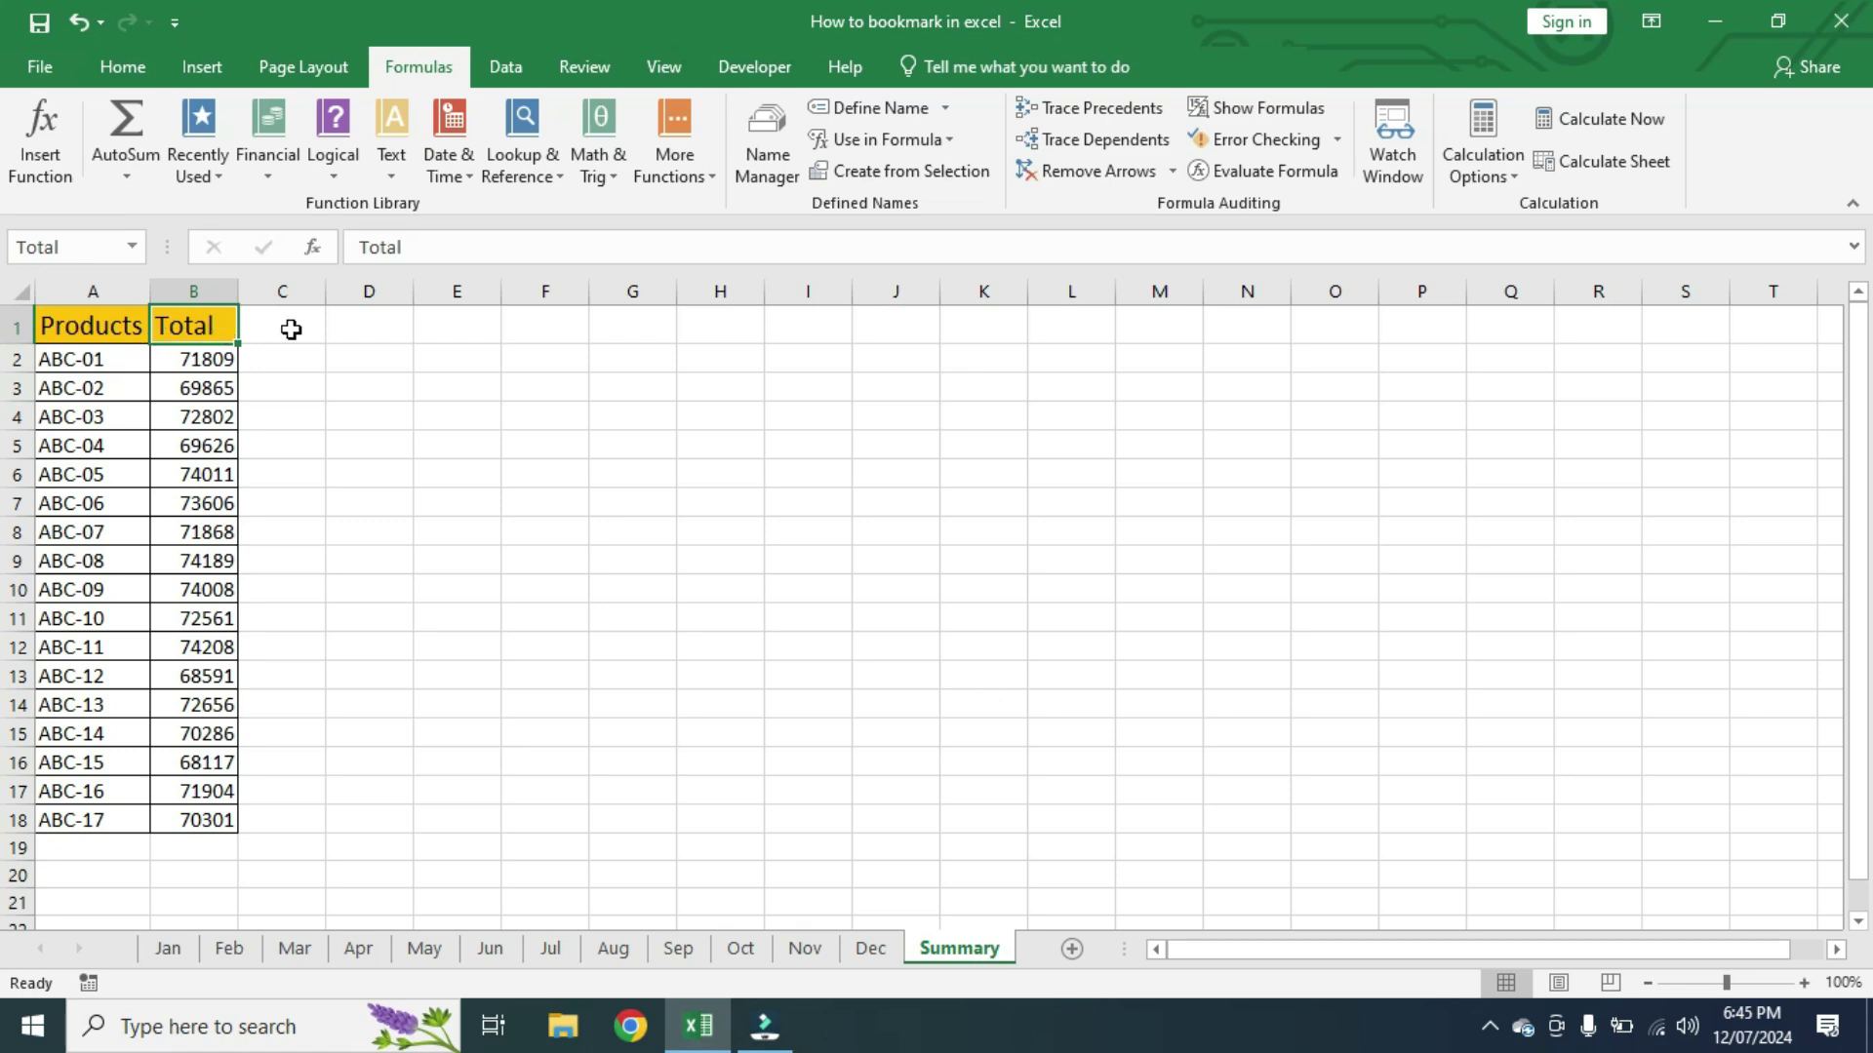
pyautogui.click(425, 952)
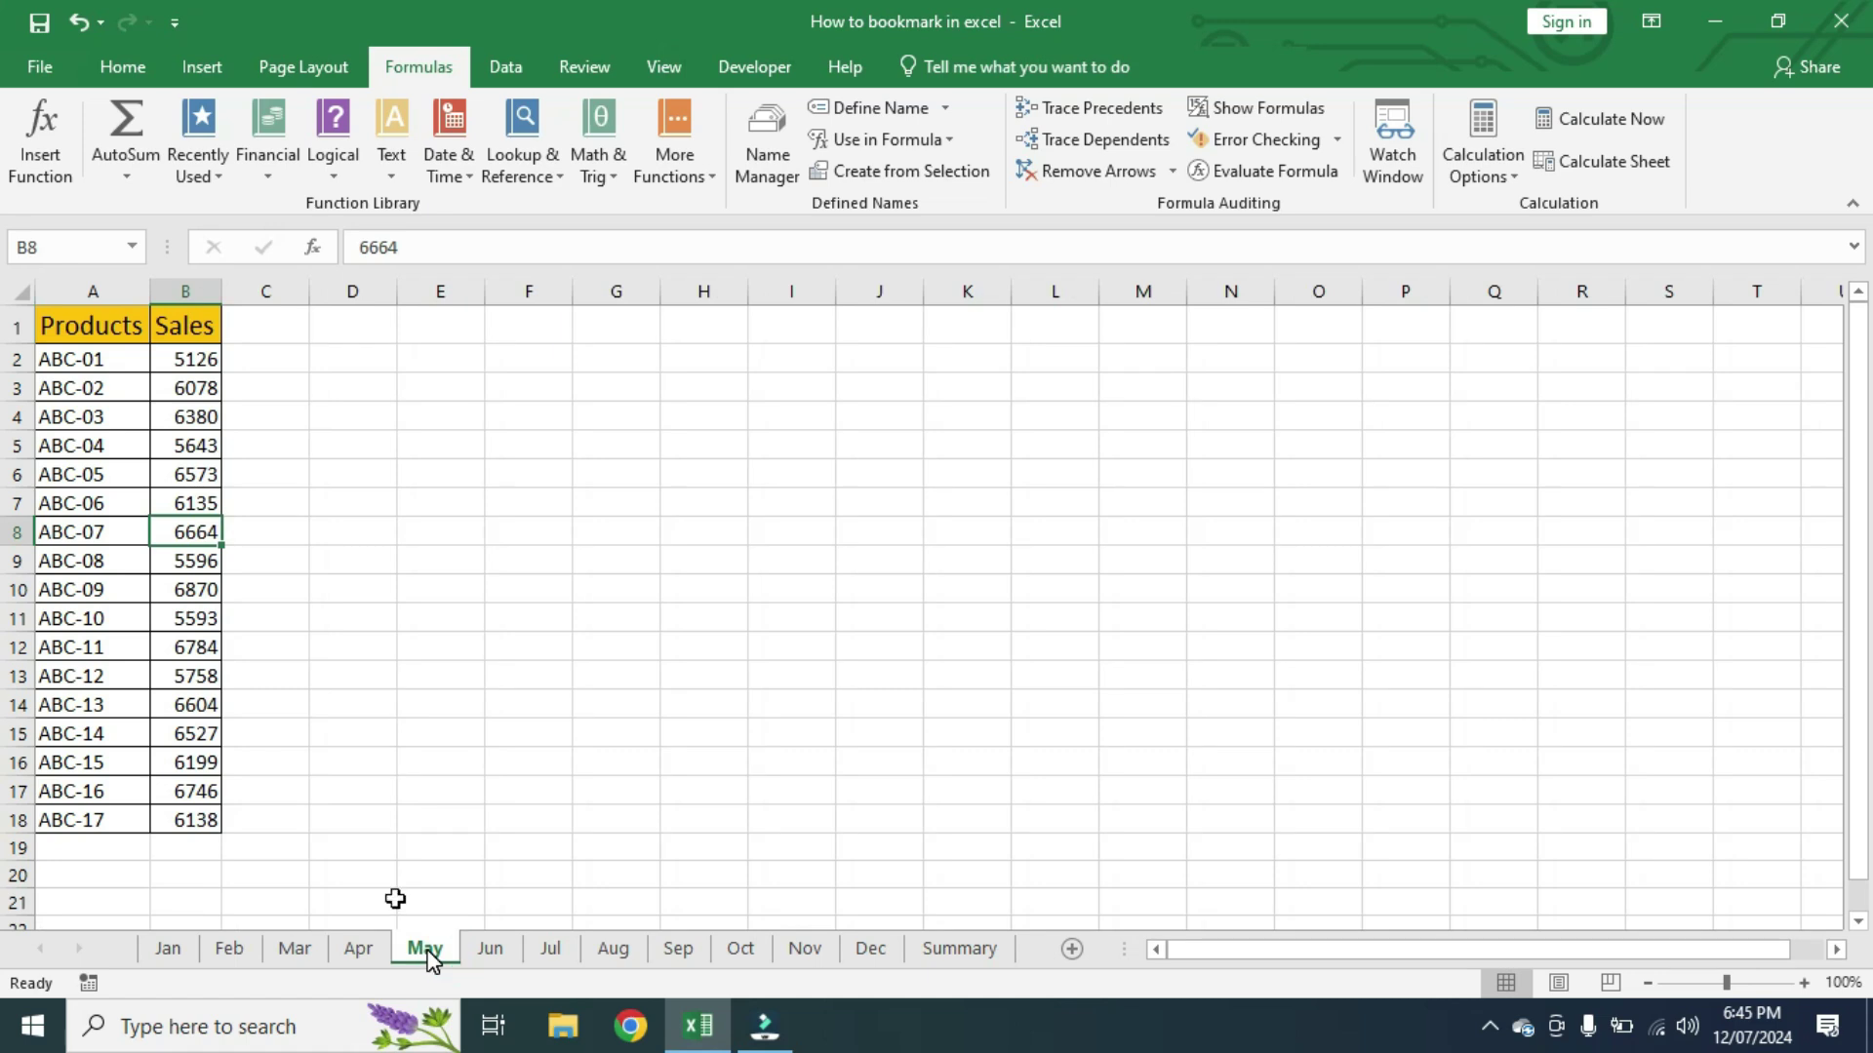
pyautogui.click(133, 249)
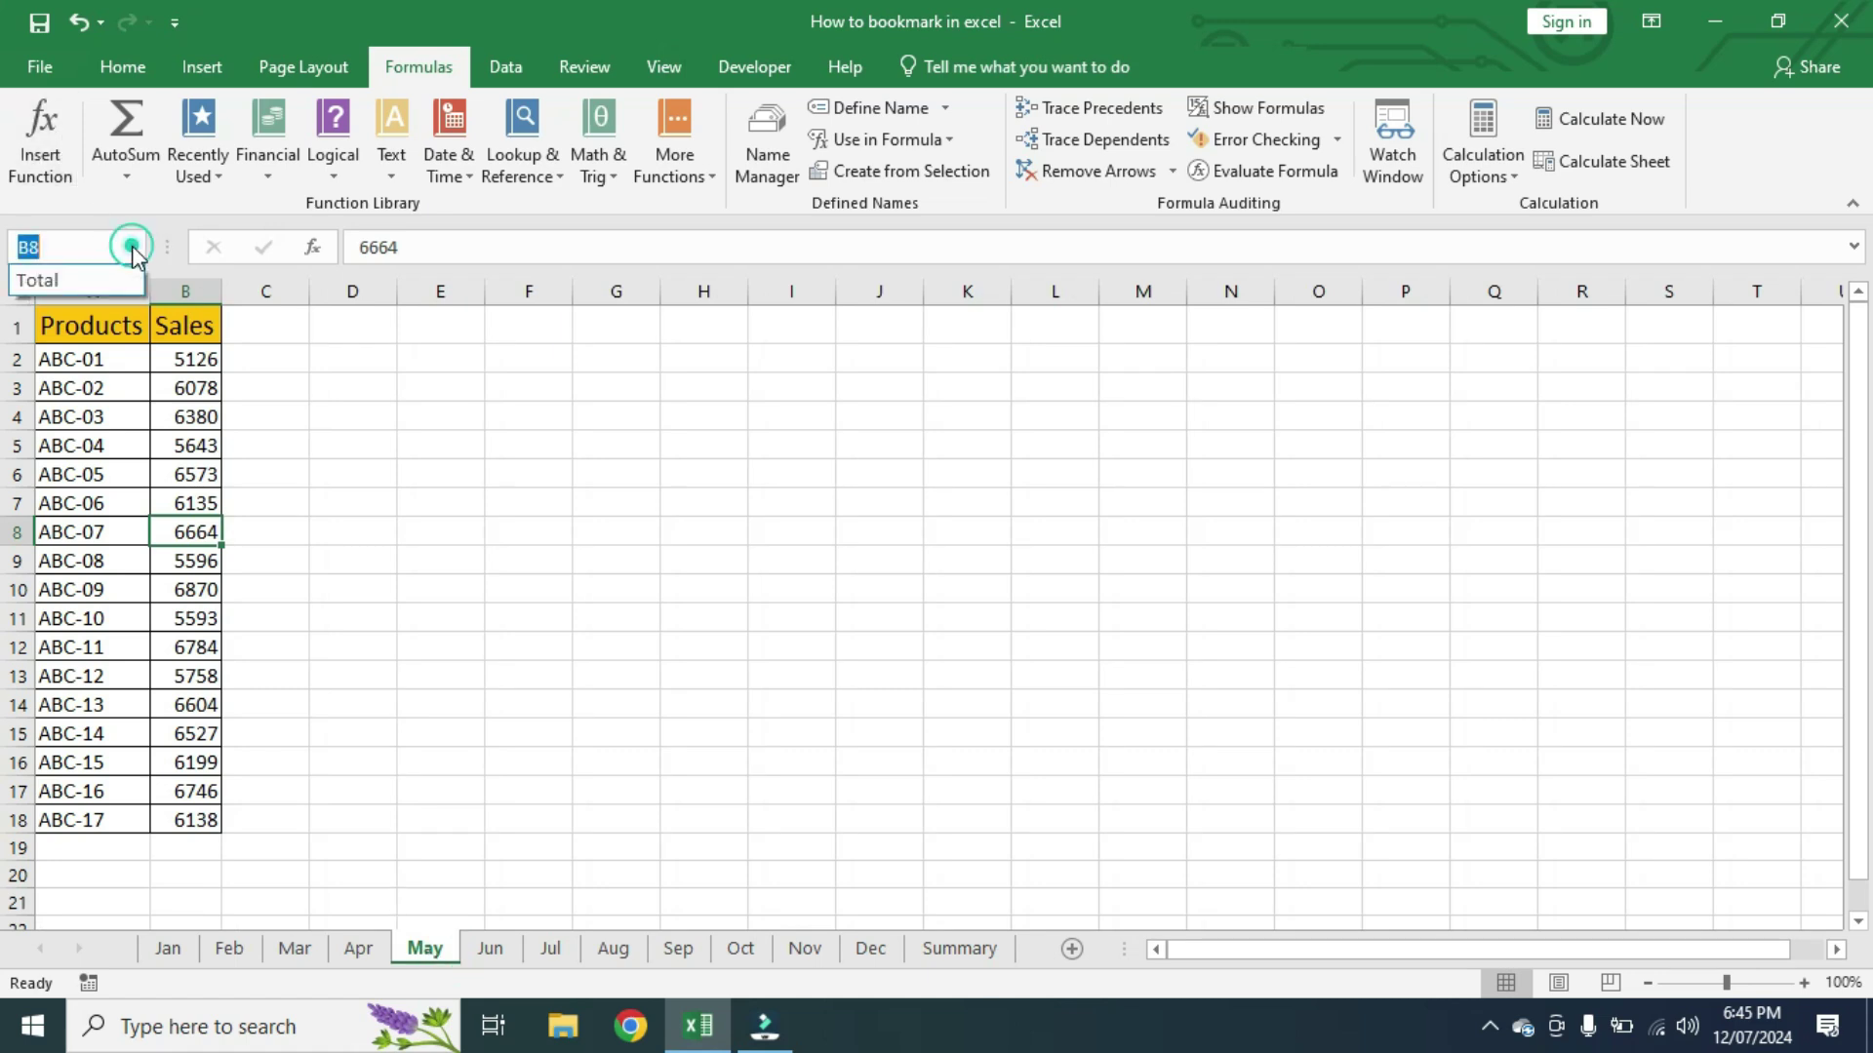
pyautogui.click(60, 284)
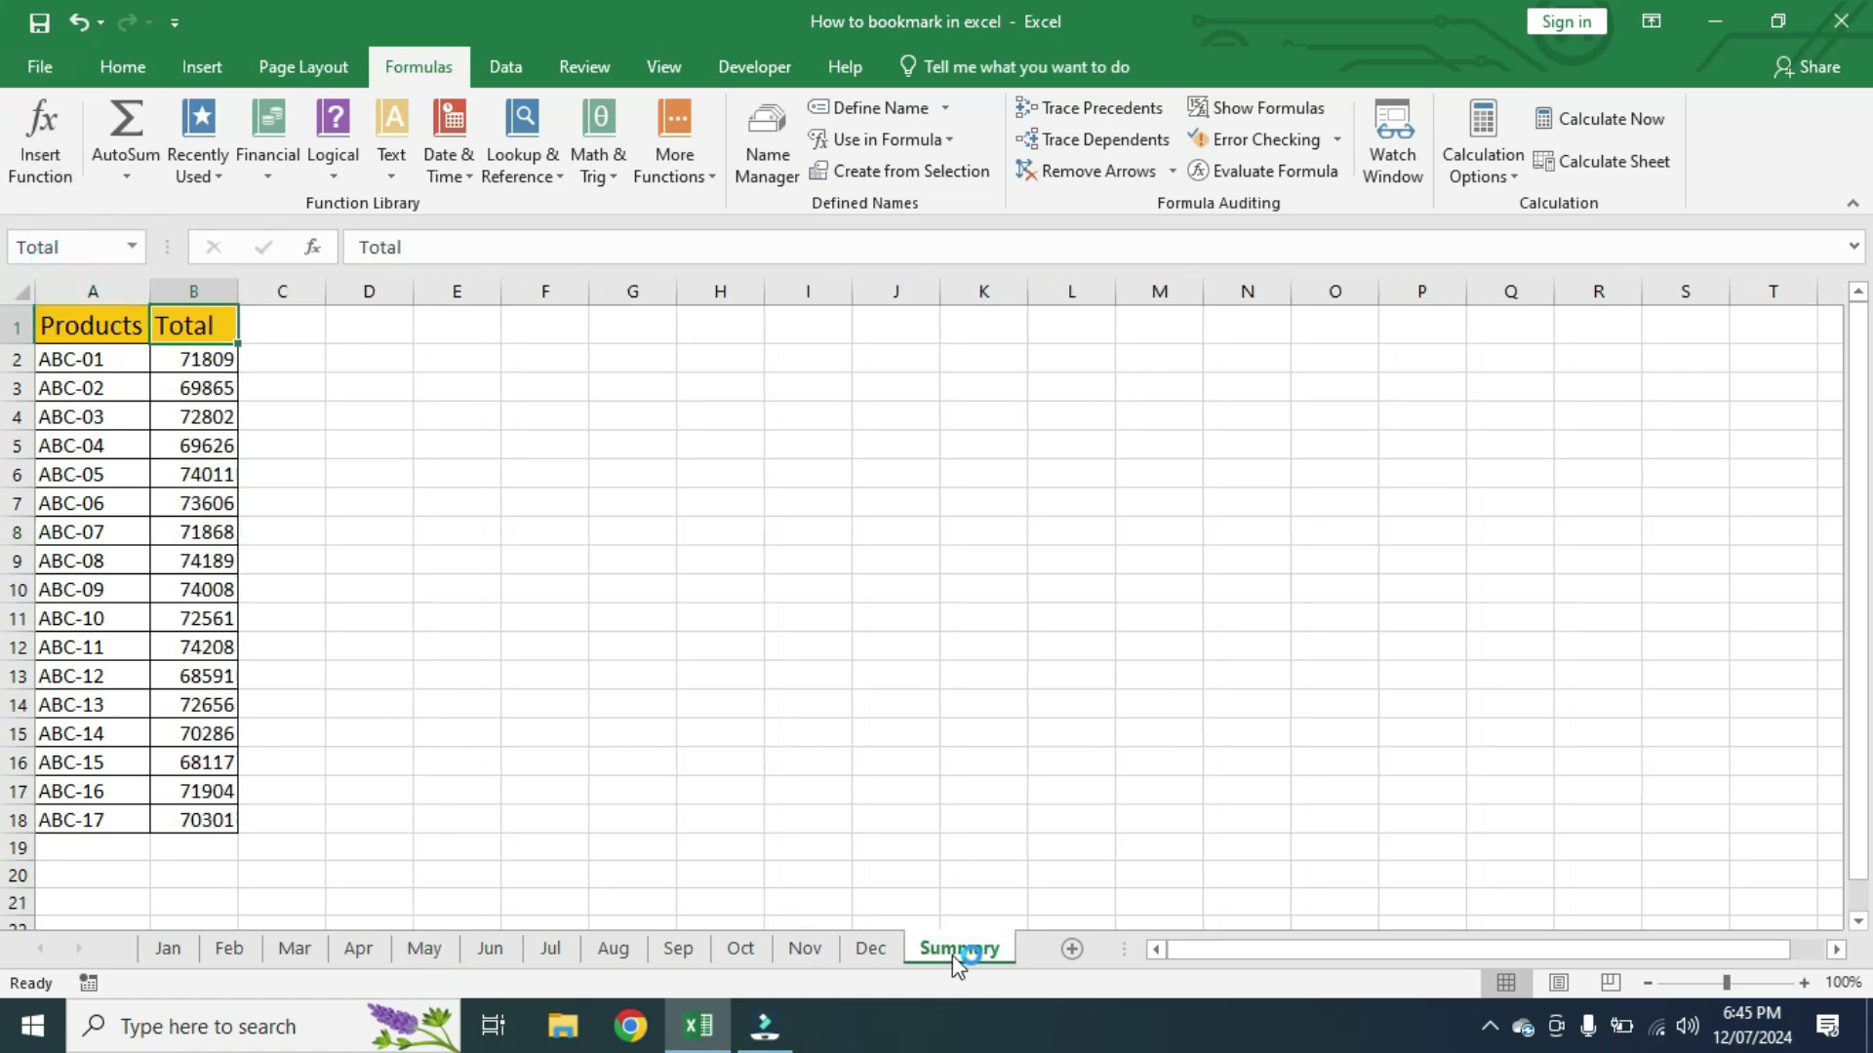